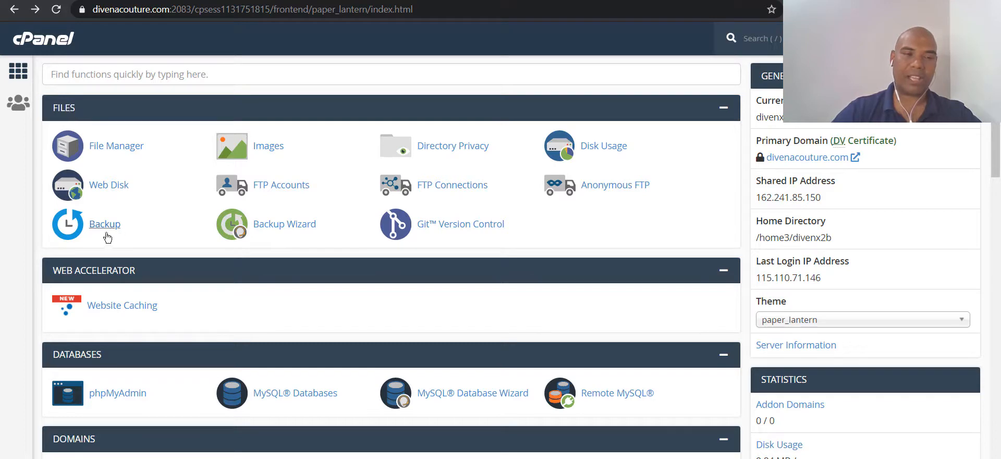
- Scroll down to cPanel's Software section and launch Softaculous Apps Installer
scroll(110, 263, "down", 8)
scroll(117, 262, "down", 7)
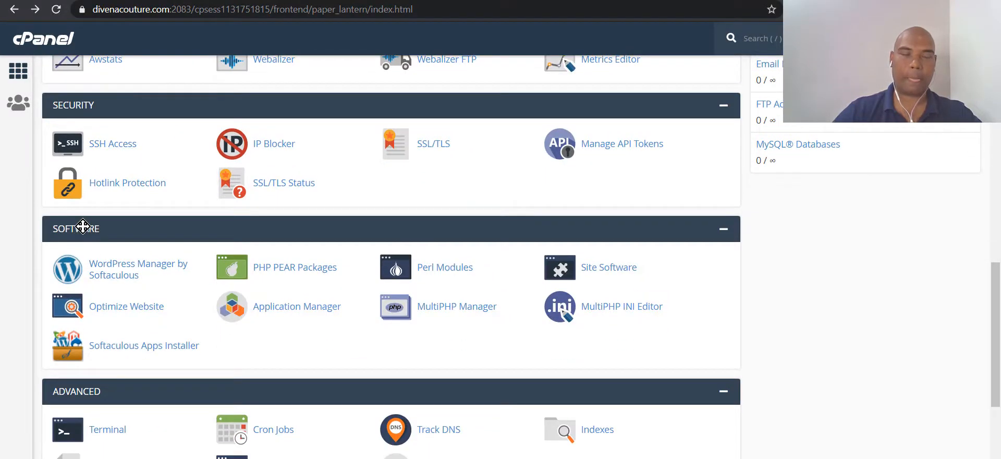
scroll(154, 295, "down", 4)
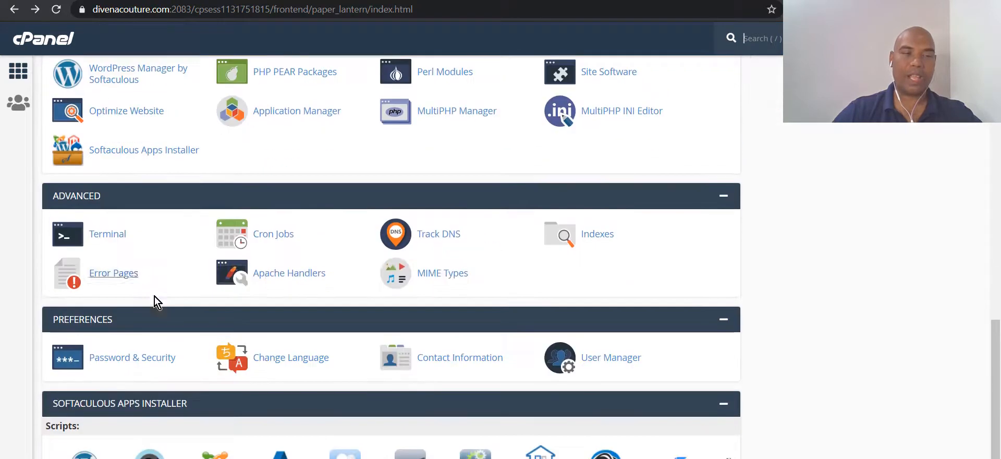
left_click(125, 151)
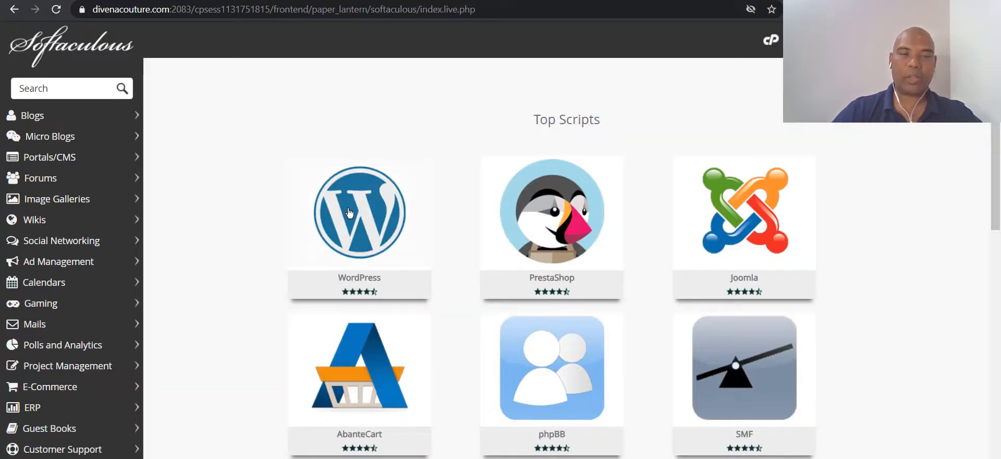
mouse_move(349, 212)
left_click(313, 249)
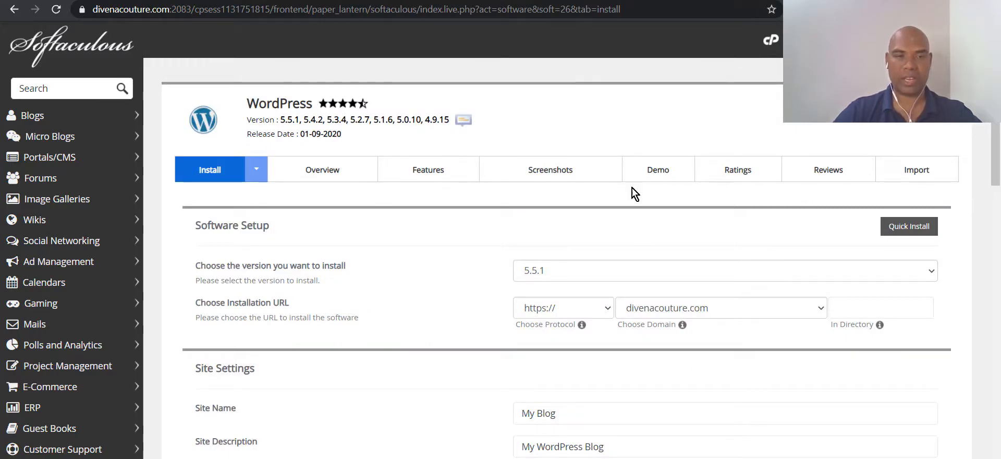
scroll(631, 188, "down", 3)
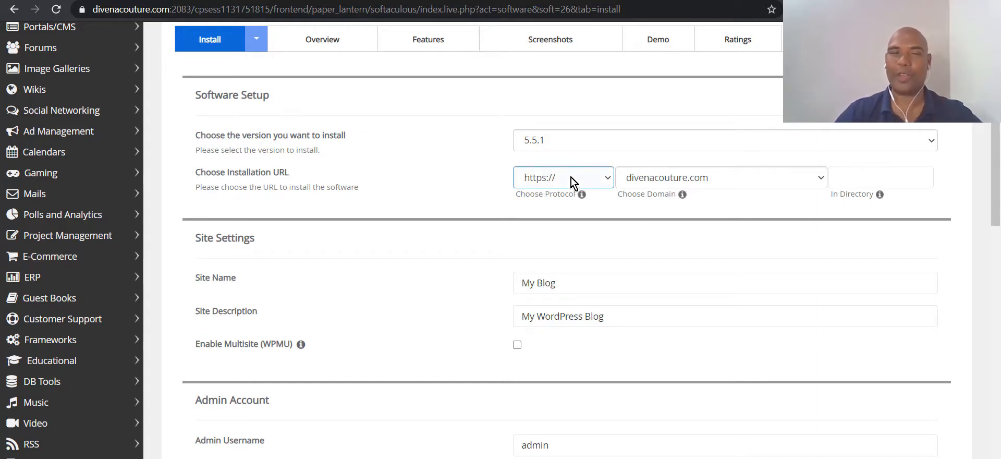
scroll(684, 232, "down", 1)
left_click(890, 113)
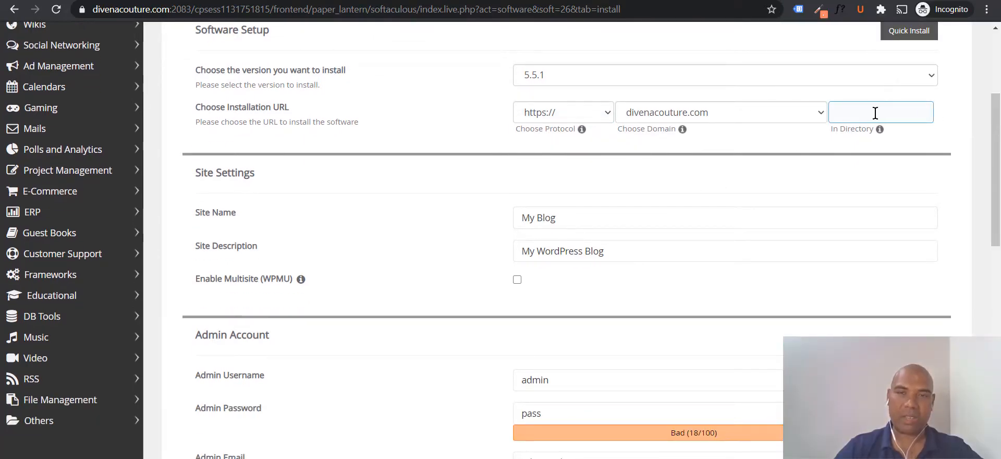
left_click(675, 181)
- Scroll to the admin account fields and select the default admin username to replace
scroll(675, 180, "down", 2)
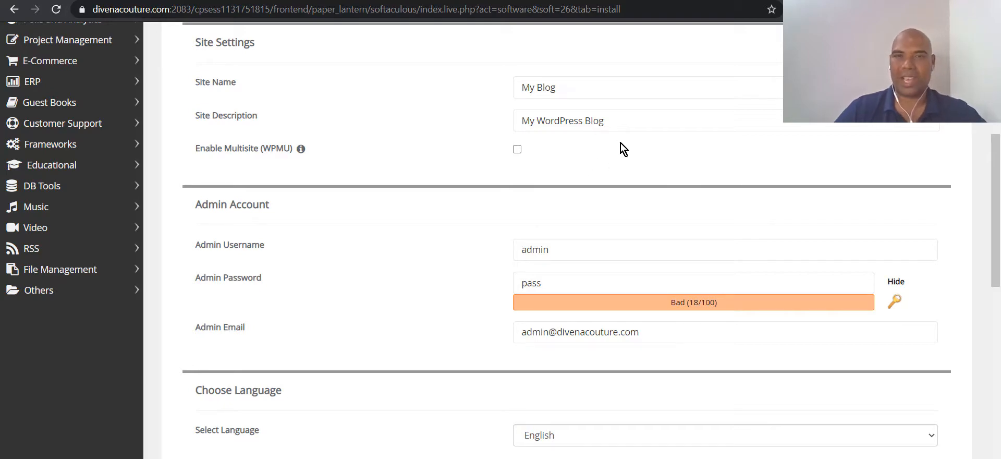
scroll(621, 149, "down", 4)
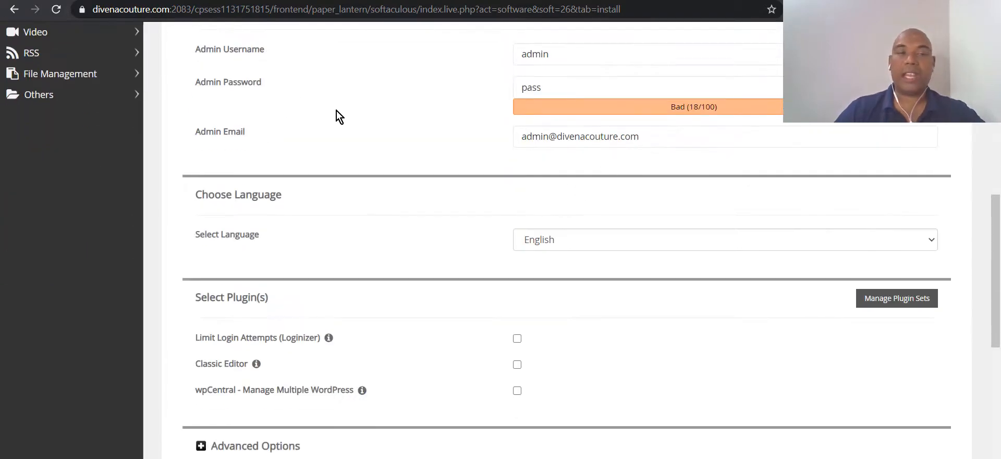
scroll(292, 104, "up", 1)
left_click(594, 118)
double_click(594, 118)
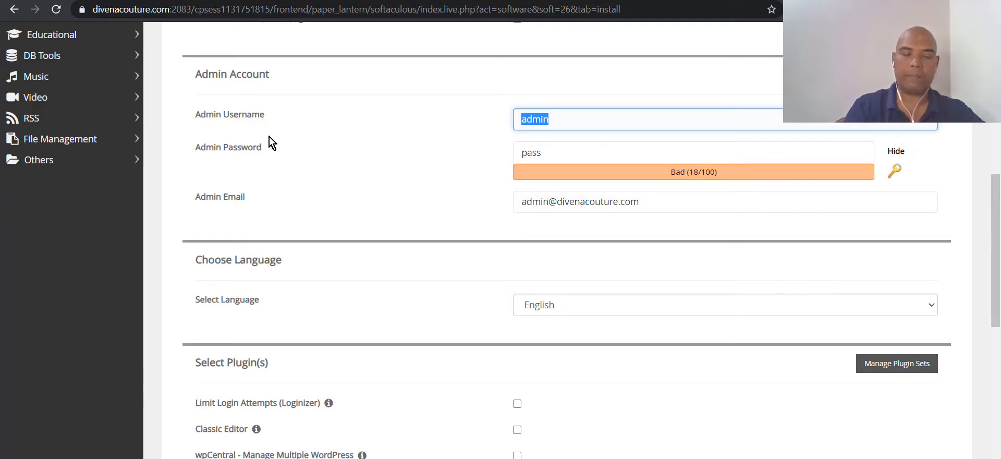
- Set admin username DCAdmin, a new Strong-rated password, and the owner's own e-mail address
type("DC")
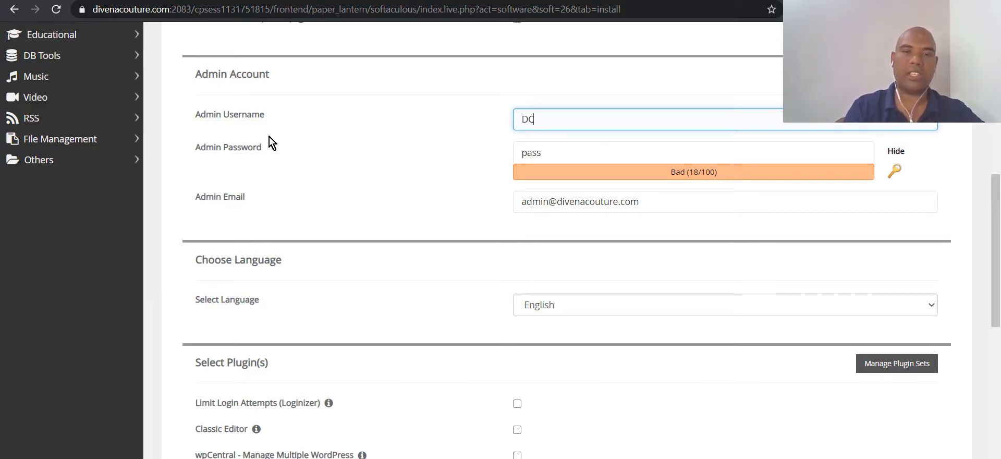
type("Admin")
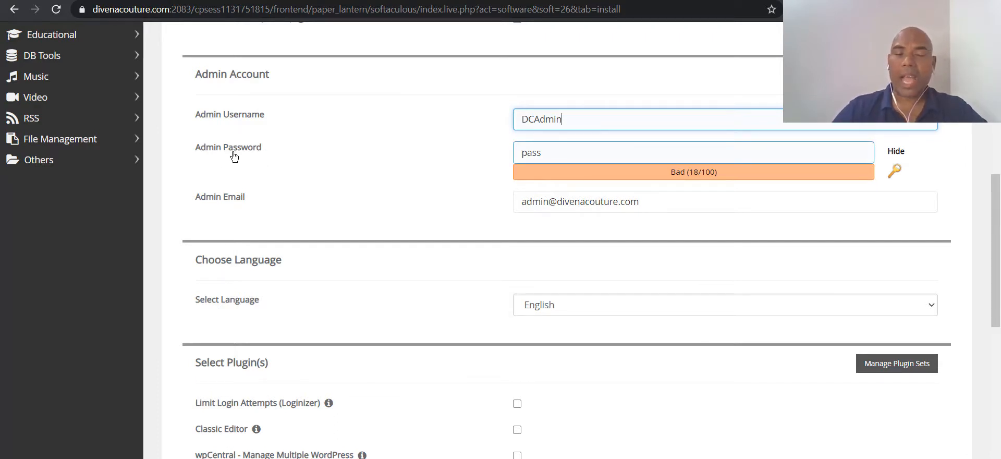
double_click(583, 153)
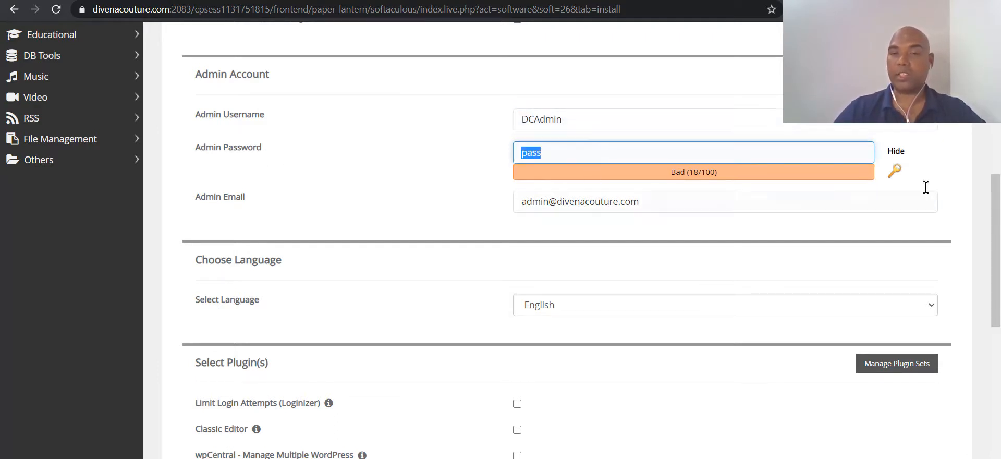
left_click(901, 151)
left_click(713, 147)
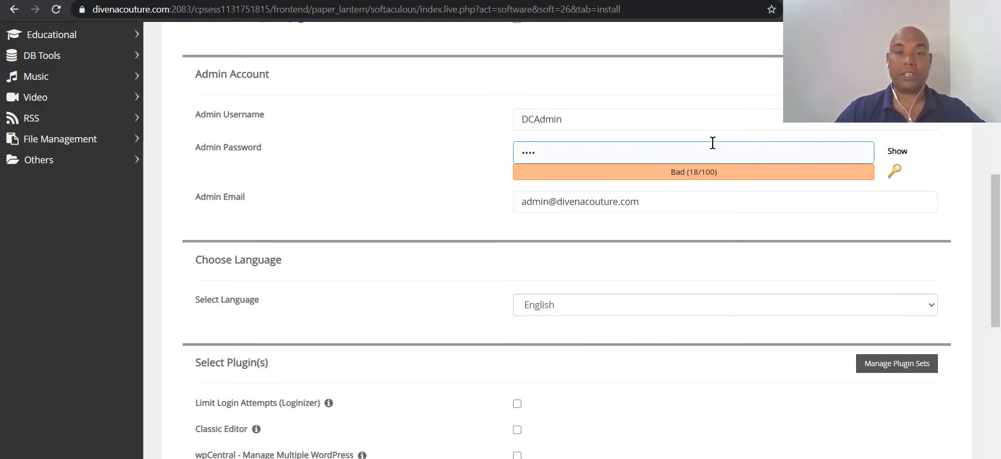
double_click(709, 152)
key("BackSpace")
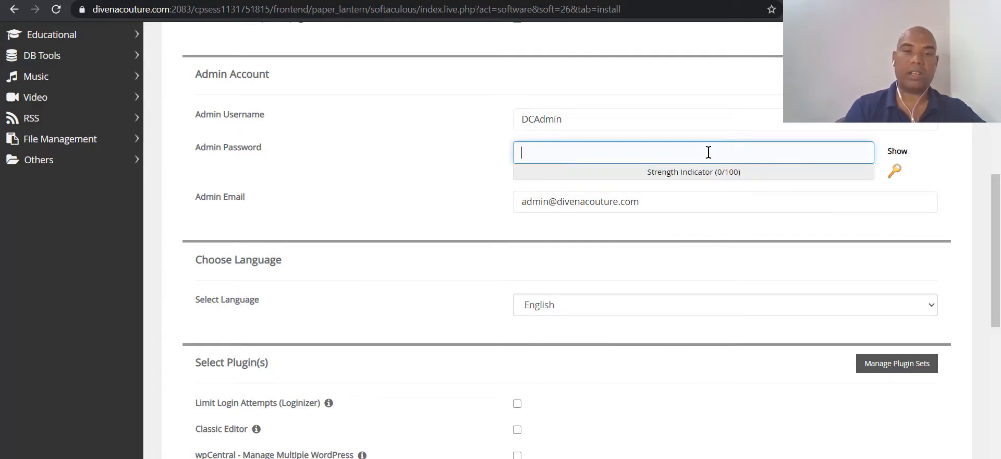
type("passw")
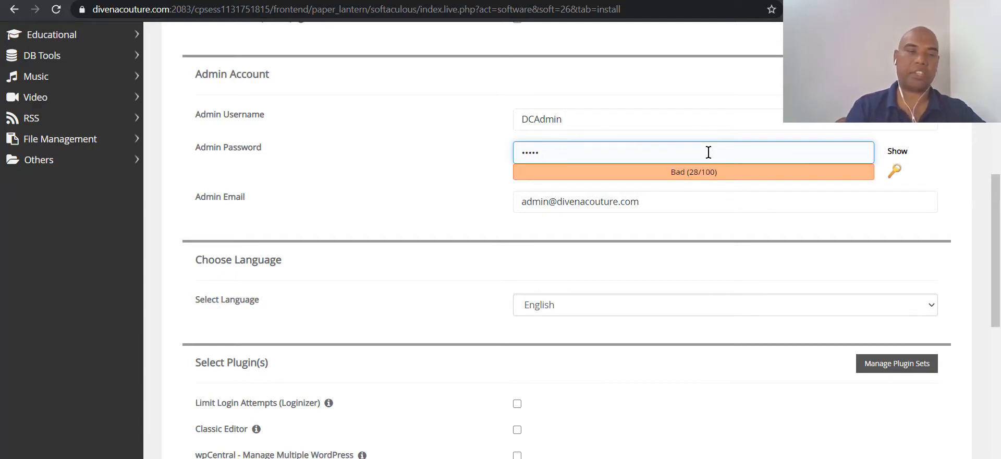
type("ord1!")
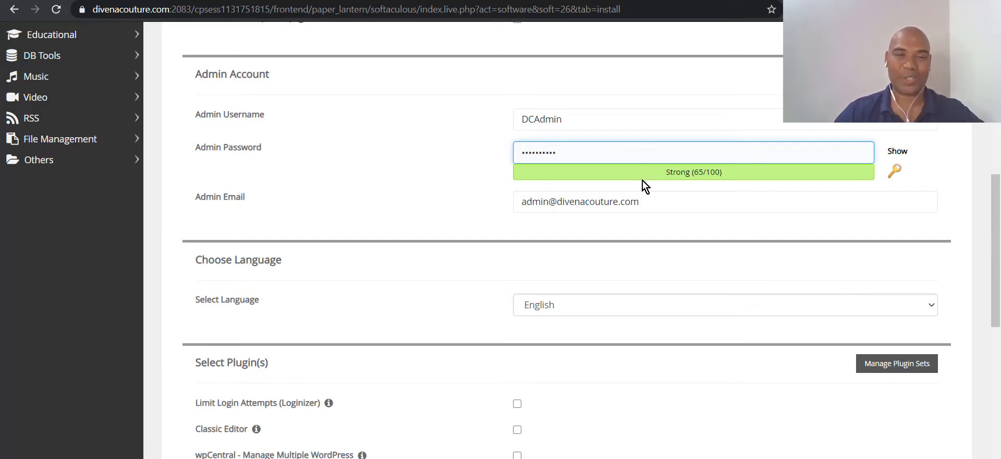
triple_click(692, 201)
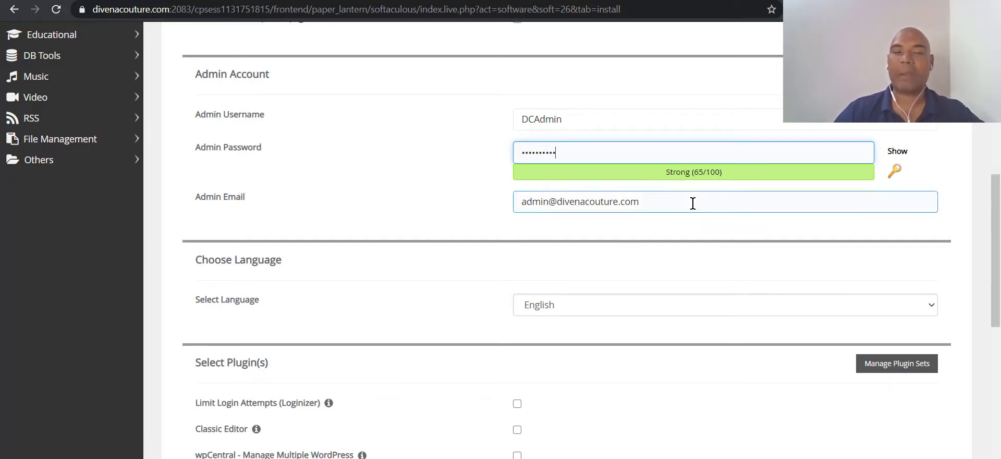
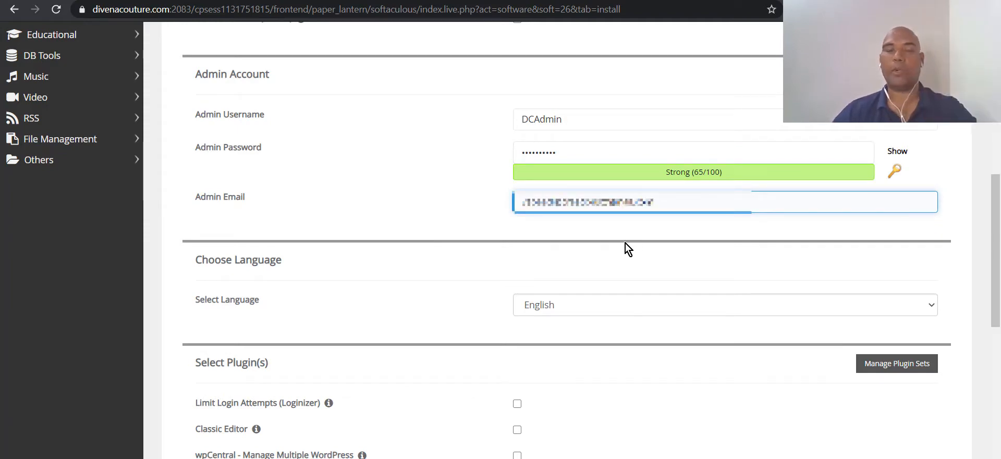
- Submit the WordPress install form, clicking Install again after it jumps to the email field
scroll(619, 273, "down", 4)
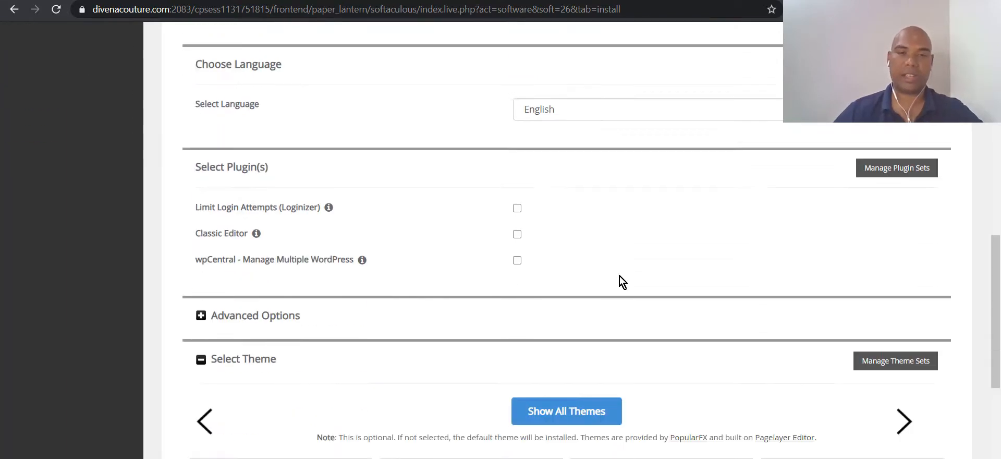
scroll(620, 276, "down", 3)
scroll(621, 282, "down", 4)
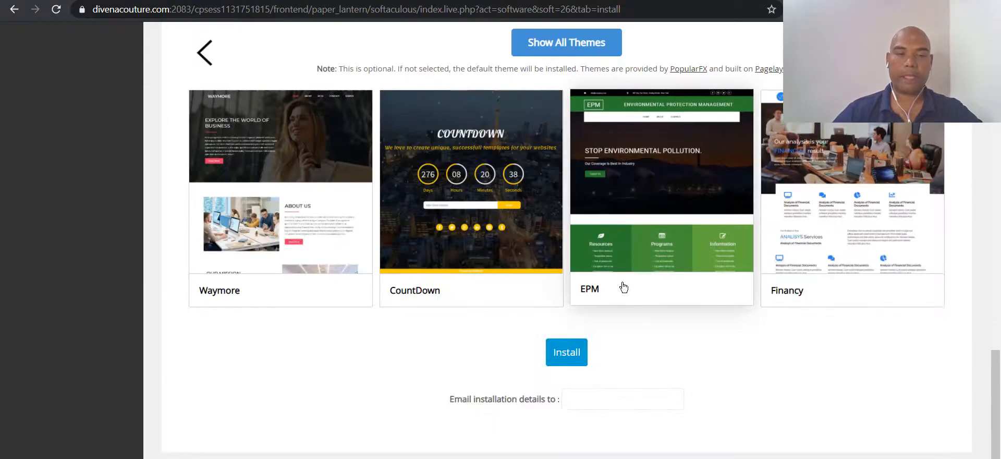
left_click(552, 352)
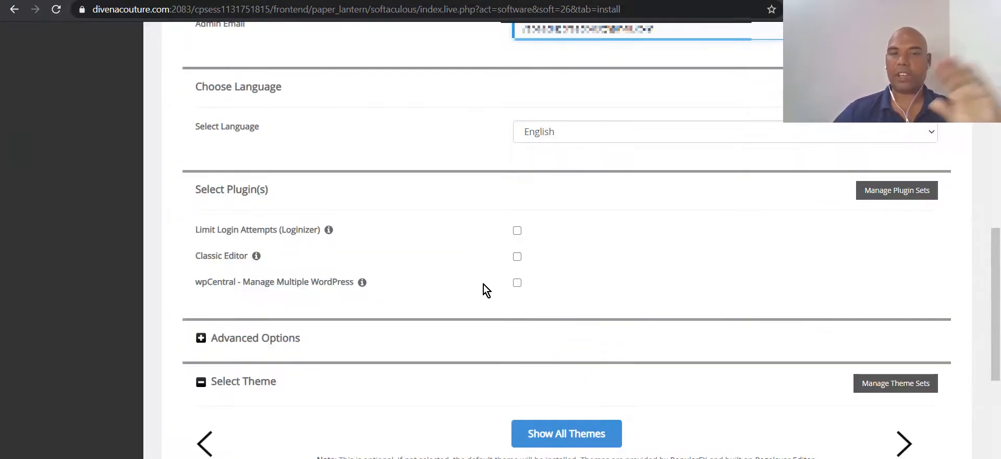
scroll(487, 286, "down", 6)
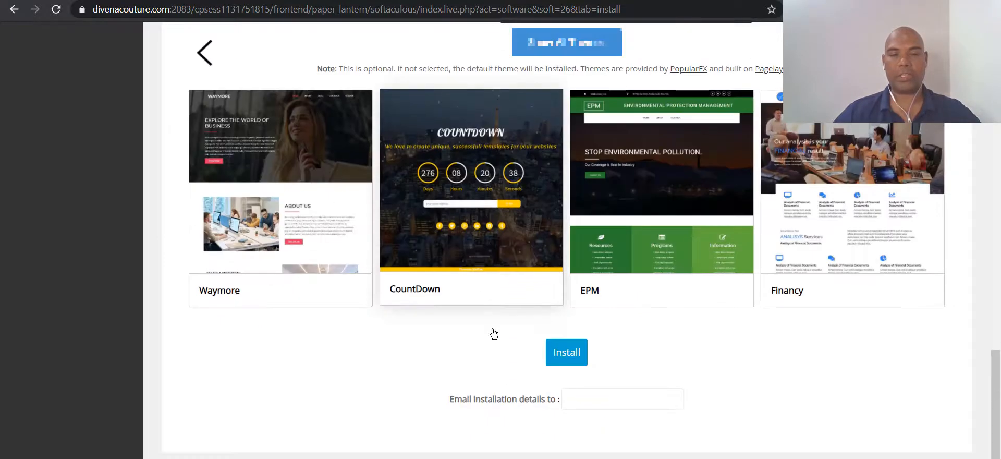
left_click(566, 358)
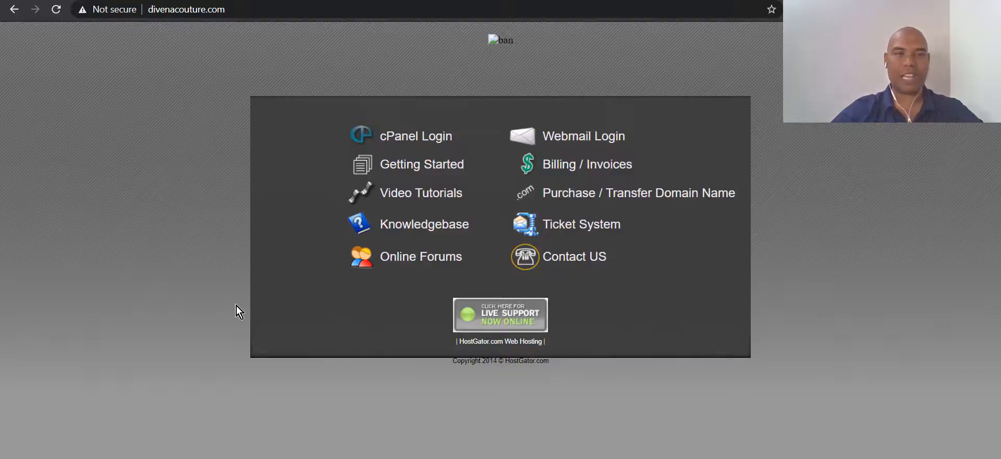
- Open divenacouture.com in a new tab and confirm the My Blog site replaced the placeholder
left_click(266, 0)
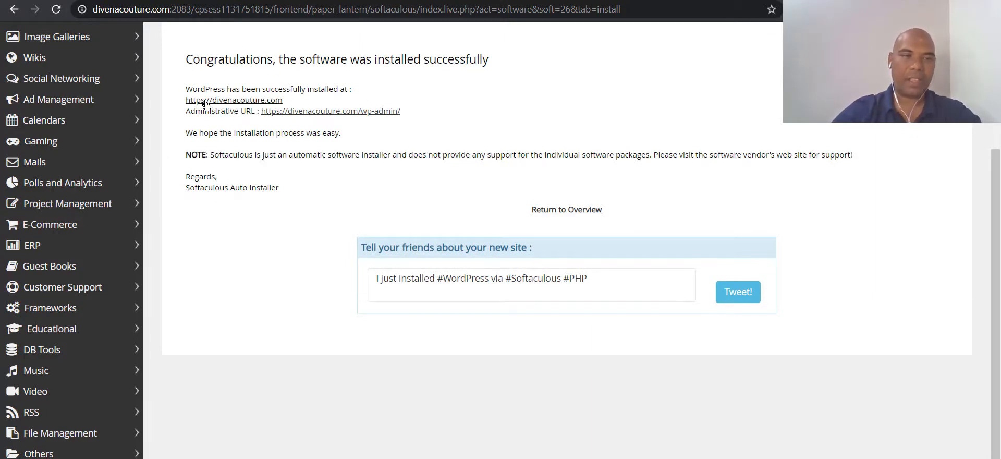
right_click(234, 104)
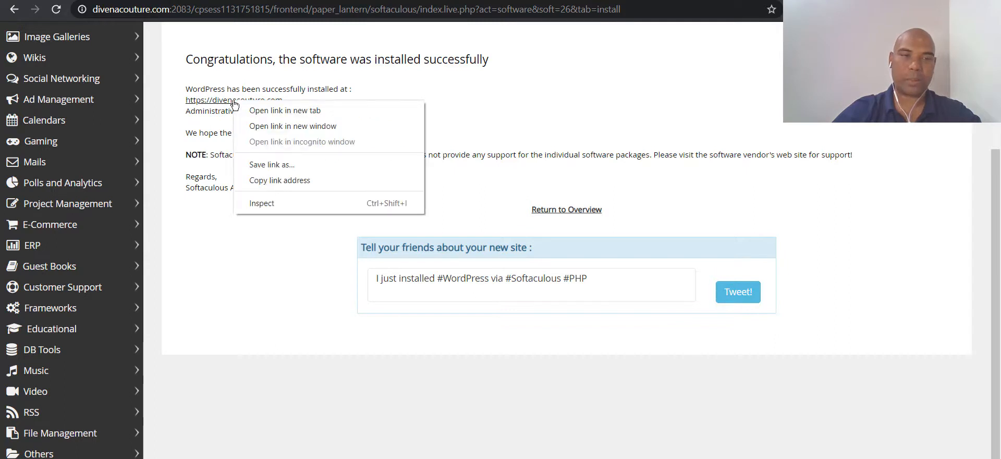
left_click(249, 110)
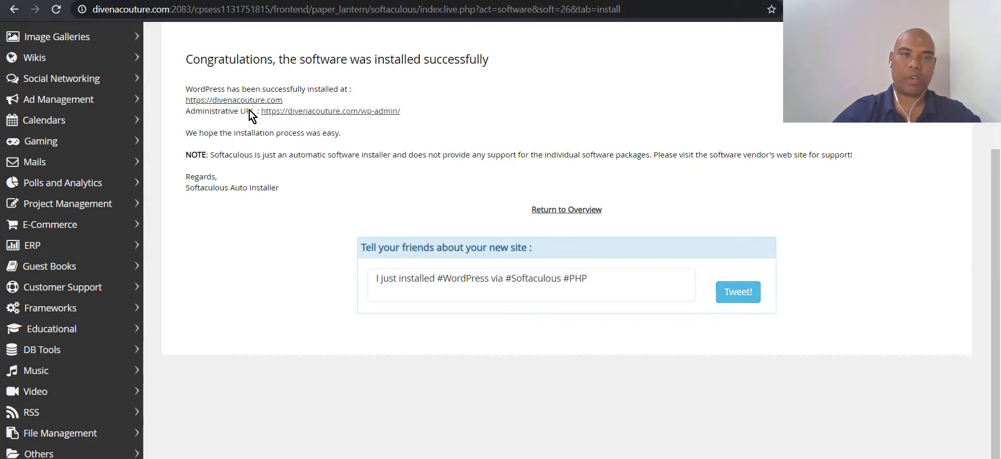
left_click(354, 2)
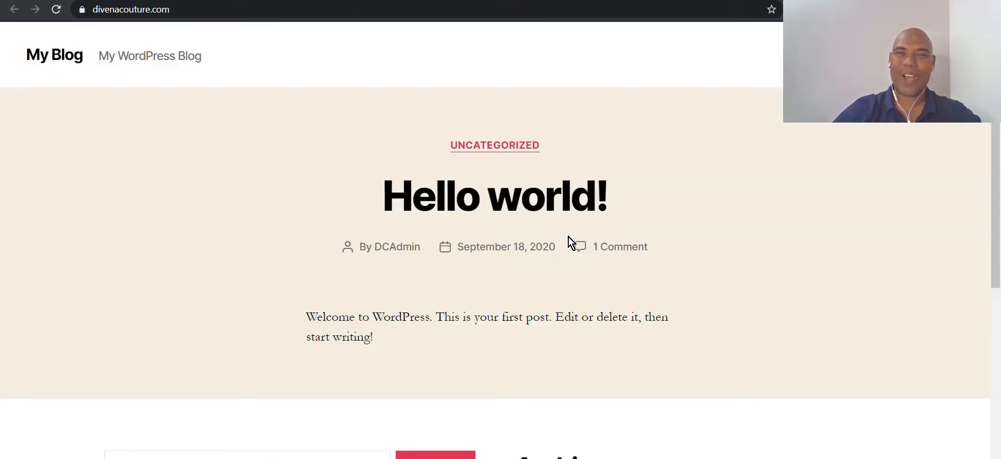
left_click(271, 1)
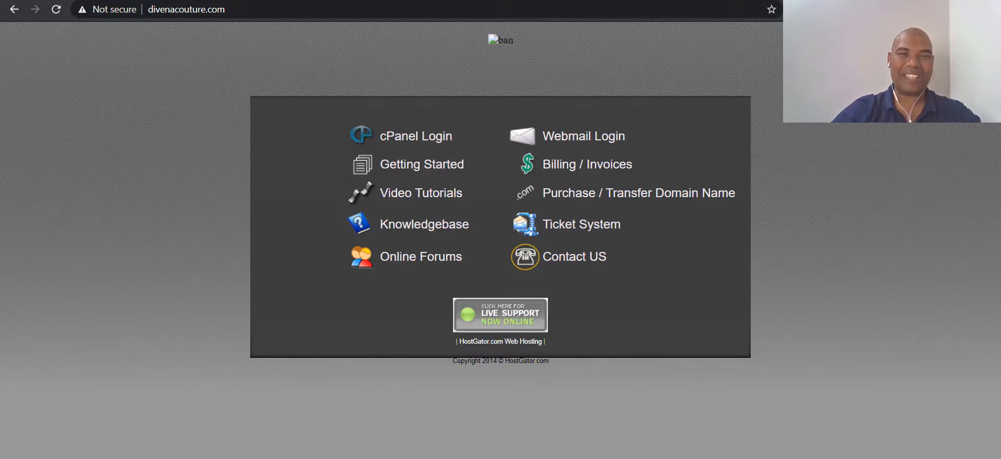
left_click(355, 1)
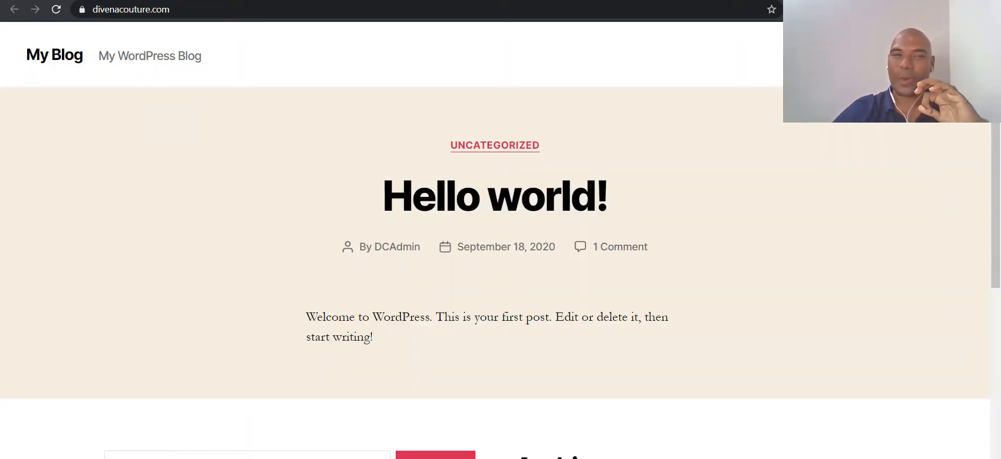
left_click(245, 2)
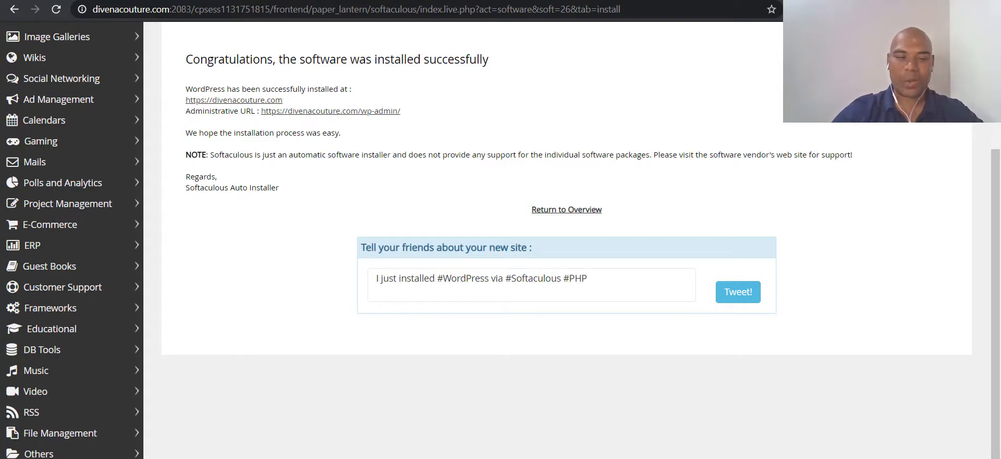
key("alt+Tab")
- Walk the WORDPRESS mind-map branch and expand FIELDS into Username, Password and email
left_click(604, 209)
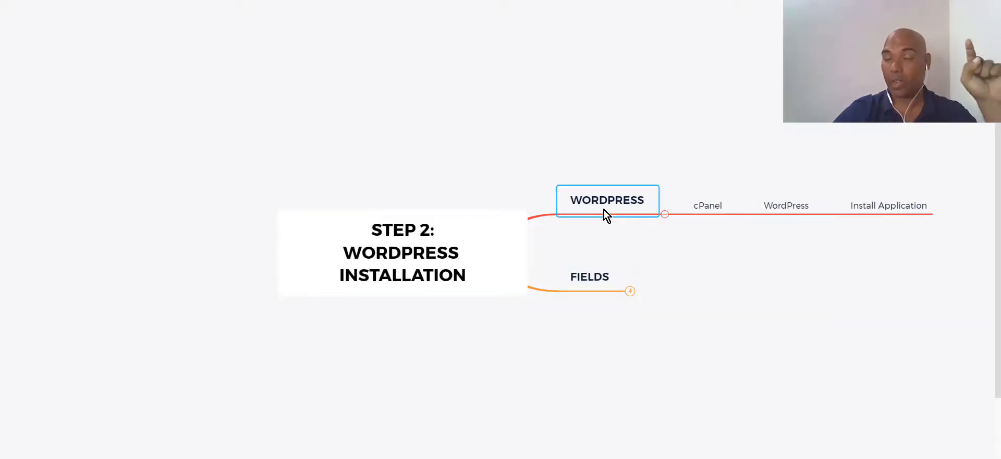
left_click(721, 205)
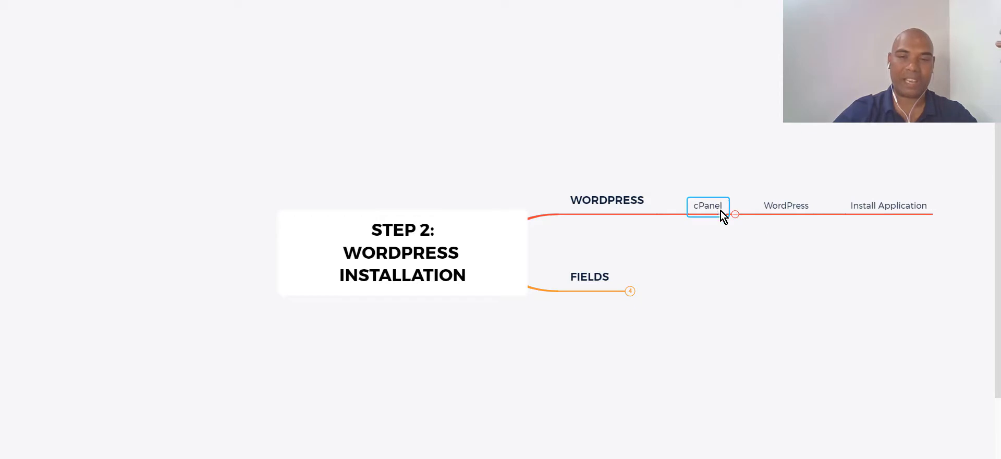
left_click(789, 208)
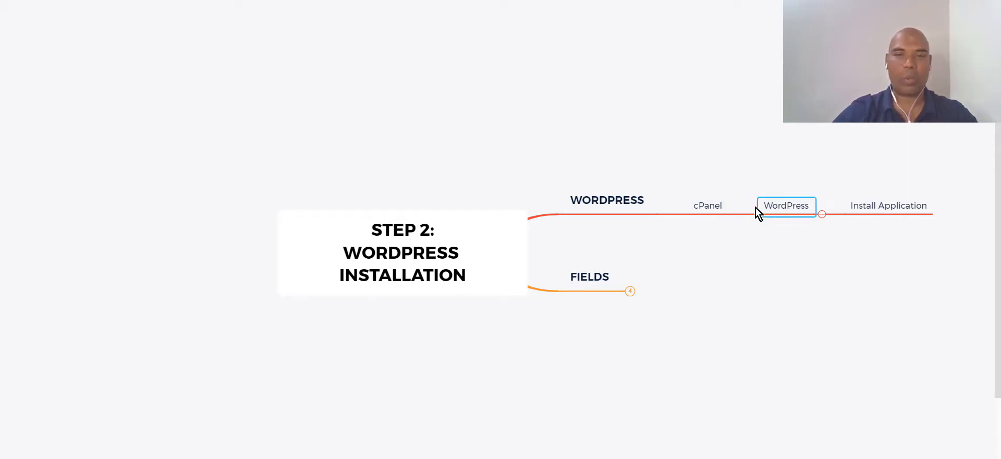
left_click(867, 209)
left_click(629, 291)
left_click(693, 252)
left_click(690, 274)
left_click(676, 295)
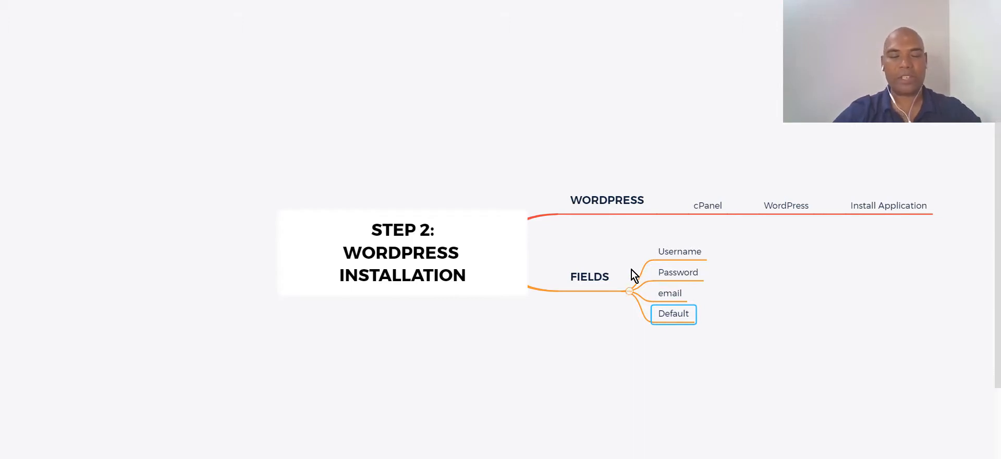
- Return to Chrome, view the old placeholder tab, then the live My Blog tab
key("alt+Tab")
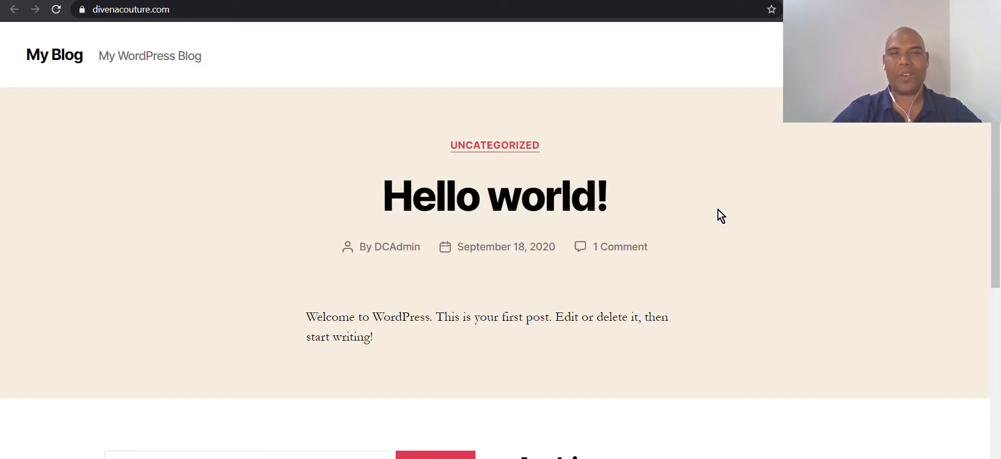
left_click(25, 0)
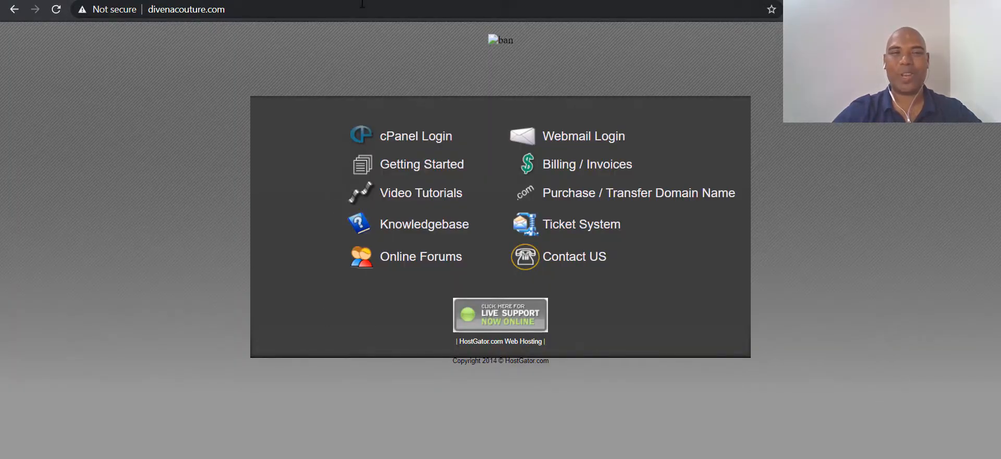
left_click(366, 0)
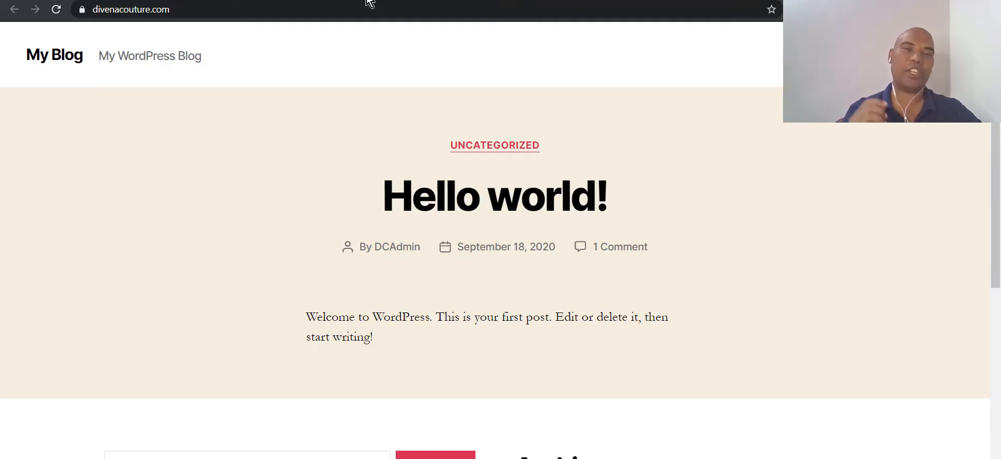